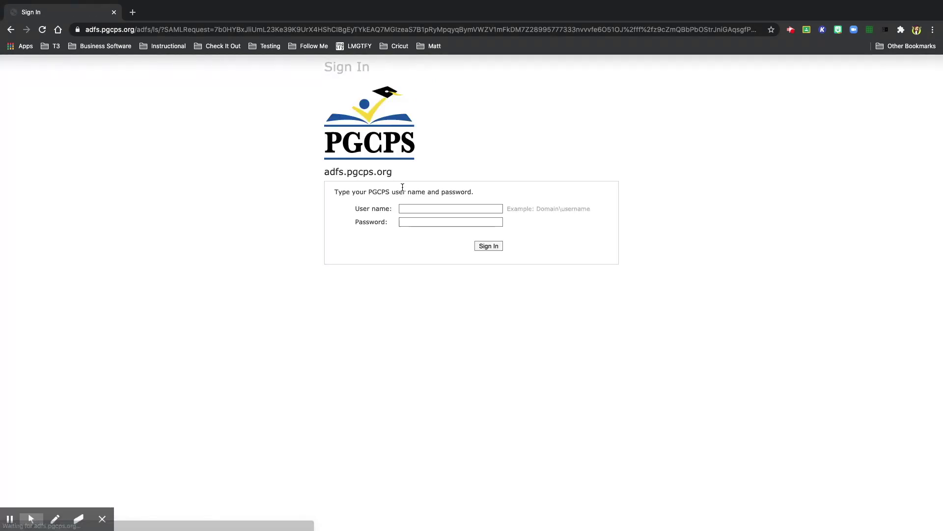
- Select the User name field on the PGCPS district Zoom sign-in page
{"action": "left_click", "coordinate": [406, 208]}
- Sign in, go to Settings, and toggle Waiting Room off and back on so it stays enabled
{"action": "left_click", "coordinate": [364, 274]}
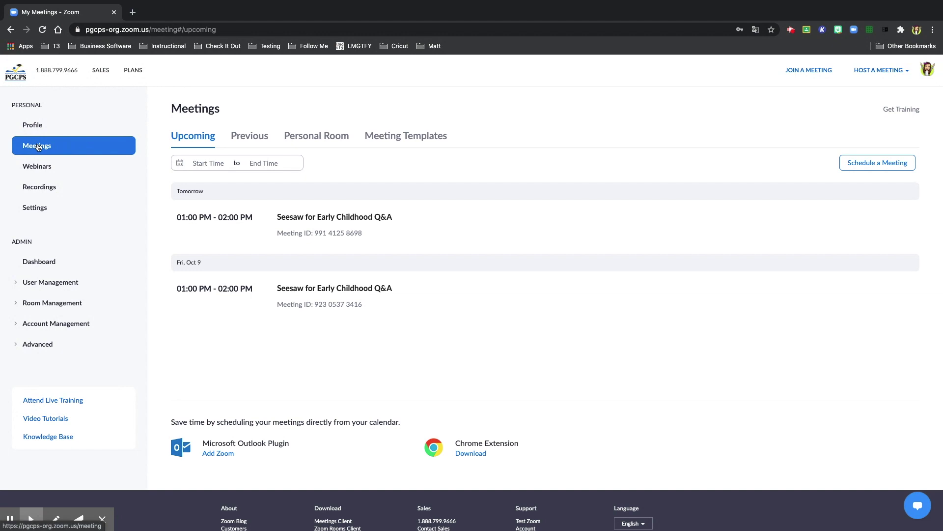
{"action": "left_click", "coordinate": [38, 210]}
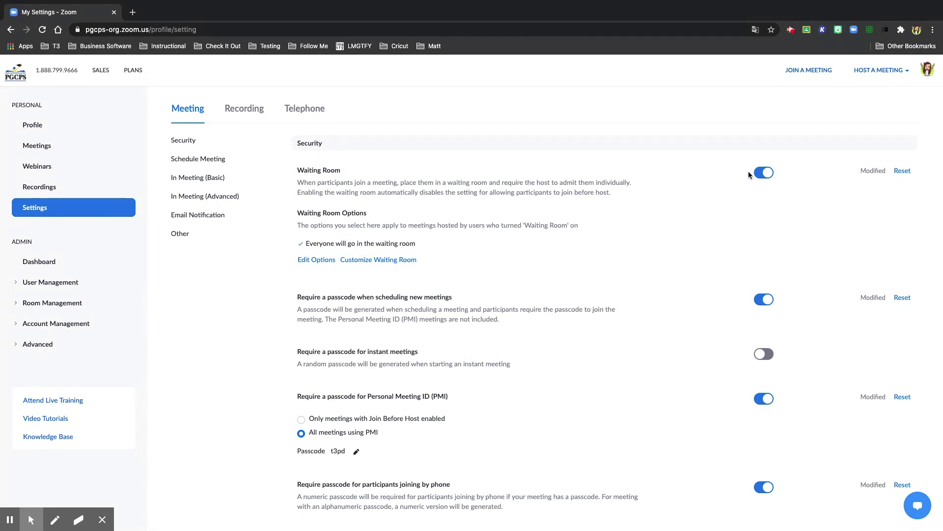
{"action": "left_click", "coordinate": [764, 173]}
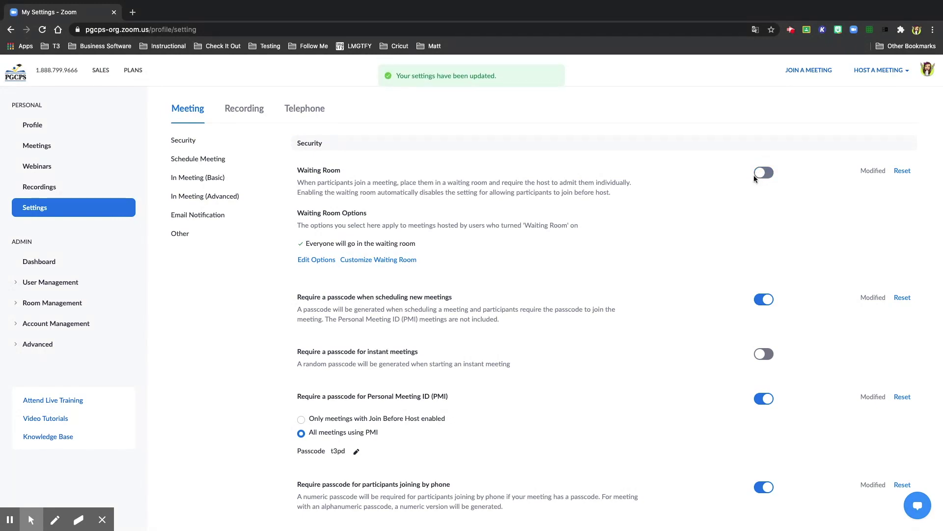
{"action": "left_click", "coordinate": [757, 174]}
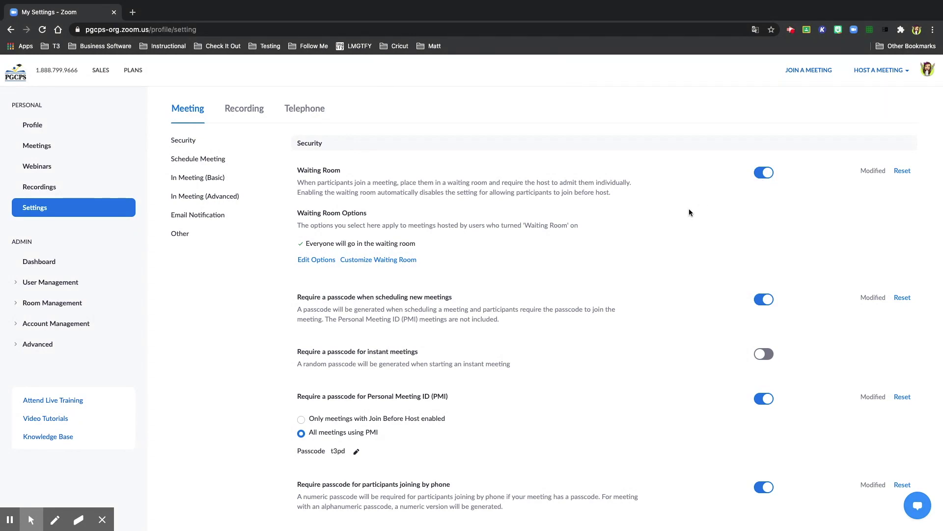
{"action": "scroll", "coordinate": [689, 213], "scroll_direction": "down", "scroll_amount": 5}
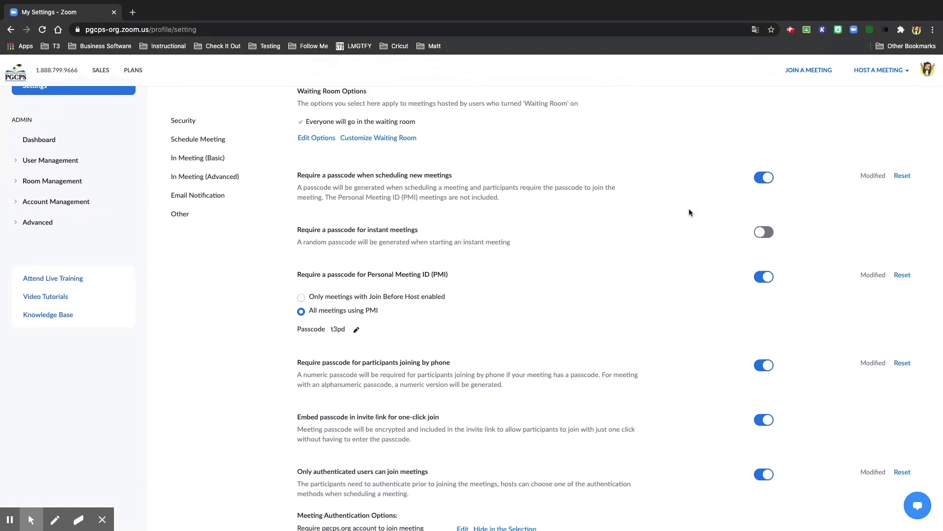
{"action": "scroll", "coordinate": [689, 212], "scroll_direction": "down", "scroll_amount": 4}
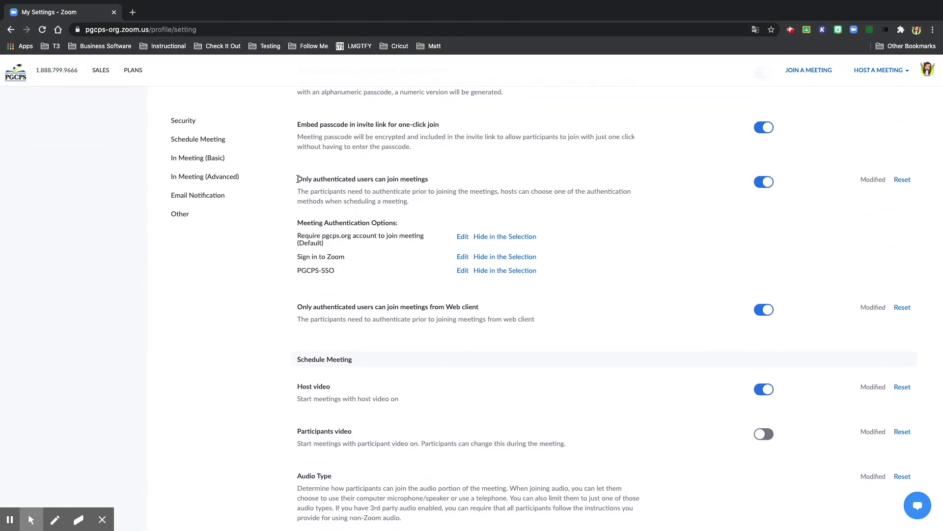
{"action": "left_click_drag", "start_coordinate": [297, 179], "coordinate": [431, 183]}
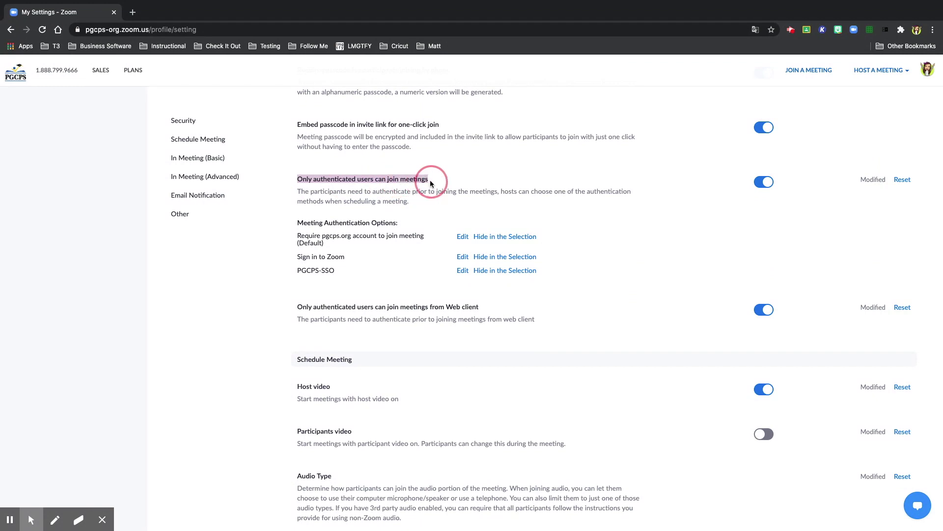
{"action": "left_click", "coordinate": [477, 180]}
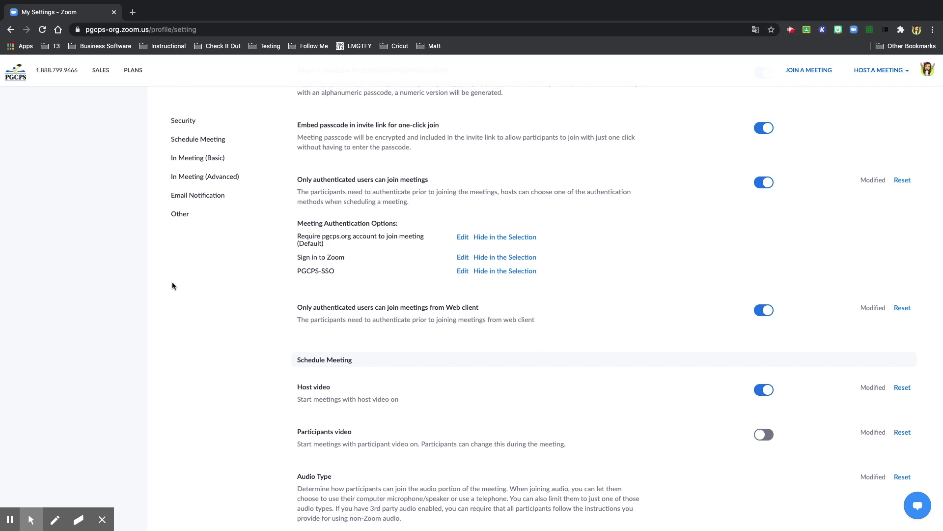
{"action": "scroll", "coordinate": [172, 286], "scroll_direction": "up", "scroll_amount": 9}
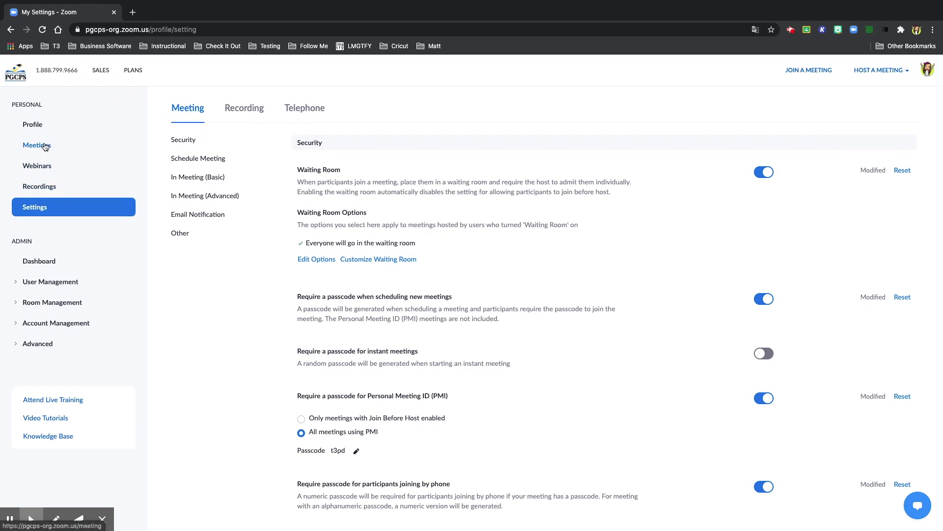
- Schedule a new meeting and replace the default 'My Meeting' topic with 'Class Check In'
{"action": "left_click", "coordinate": [44, 147]}
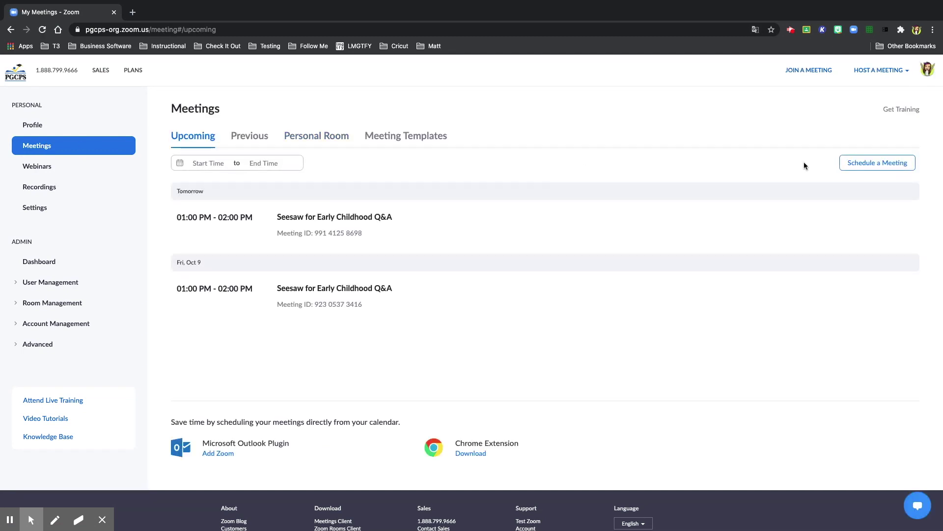
{"action": "left_click", "coordinate": [874, 164]}
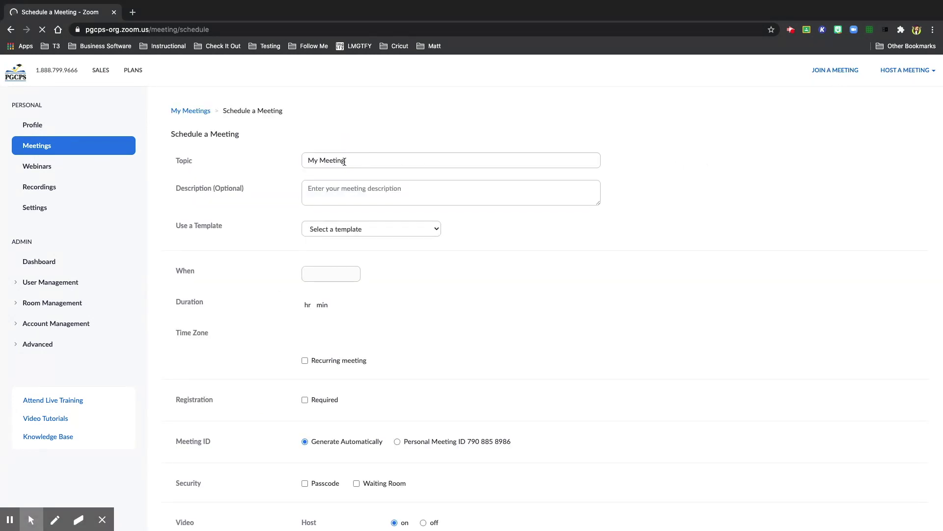
{"action": "left_click", "coordinate": [360, 160]}
{"action": "triple_click", "coordinate": [360, 160]}
{"action": "key", "text": "BackSpace"}
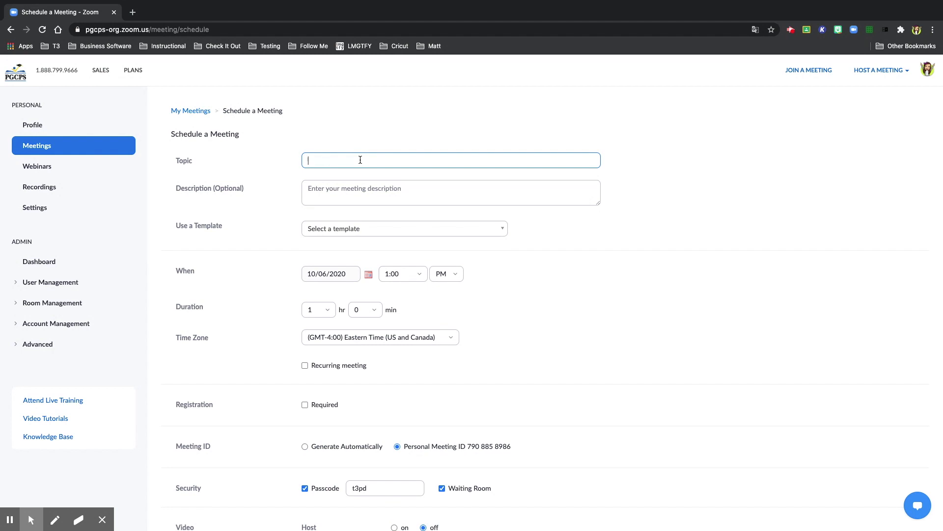
{"action": "type", "text": "Class Check In"}
- Set the meeting date to 10/08/2020
{"action": "left_click", "coordinate": [727, 231]}
{"action": "scroll", "coordinate": [726, 231], "scroll_direction": "down", "scroll_amount": 1}
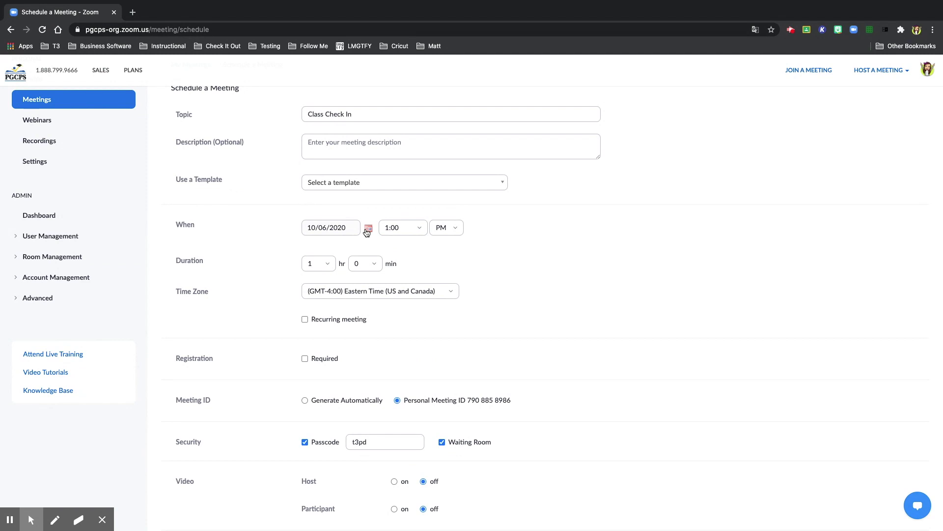
{"action": "left_click", "coordinate": [368, 230]}
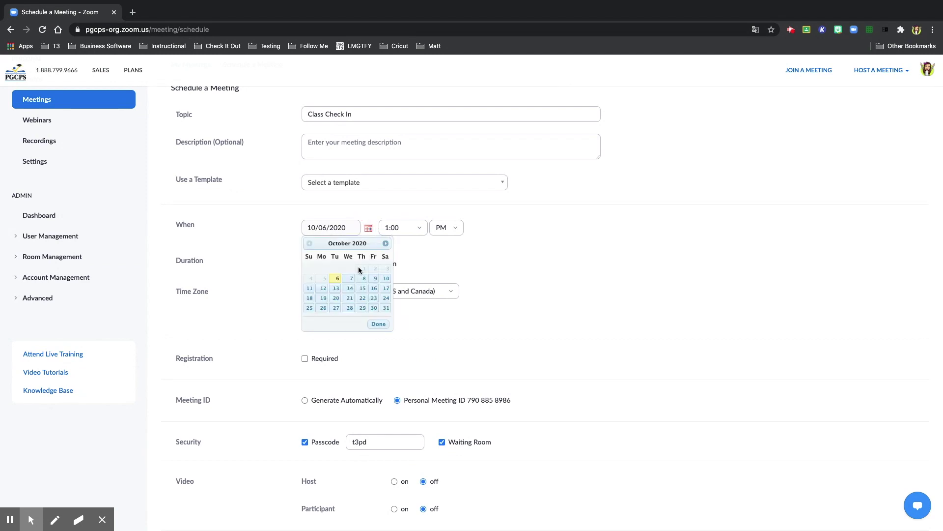
{"action": "left_click", "coordinate": [364, 278]}
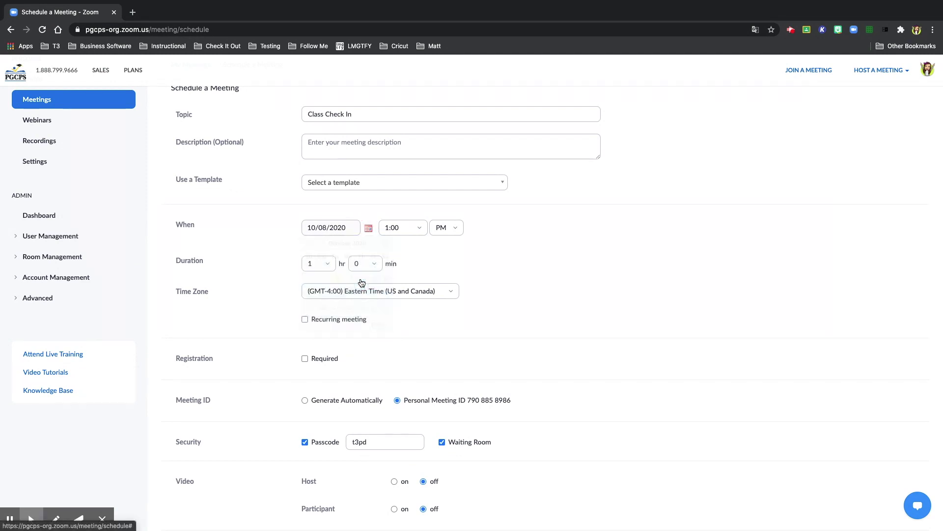
- Set the start time to 10:00 AM and the duration to 1 hour 30 minutes
{"action": "left_click", "coordinate": [420, 229]}
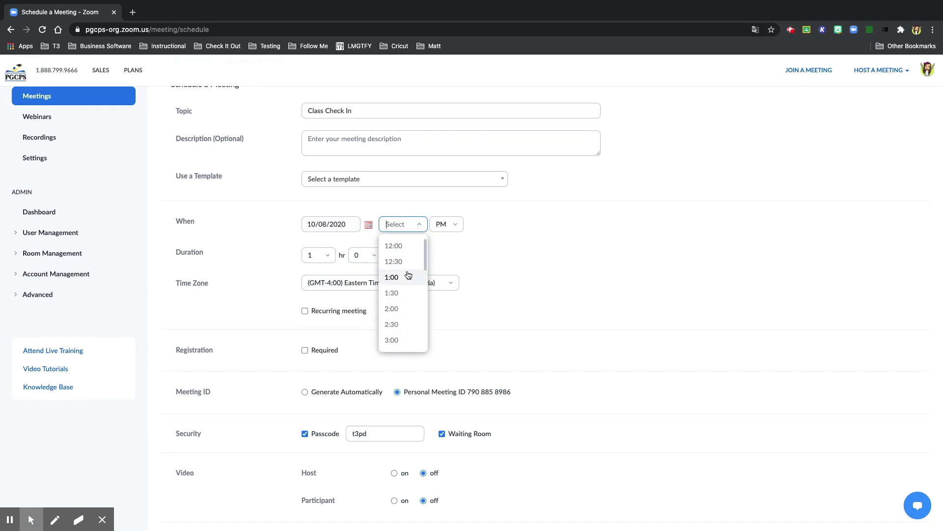
{"action": "scroll", "coordinate": [407, 272], "scroll_direction": "up", "scroll_amount": 1}
{"action": "scroll", "coordinate": [404, 316], "scroll_direction": "down", "scroll_amount": 5}
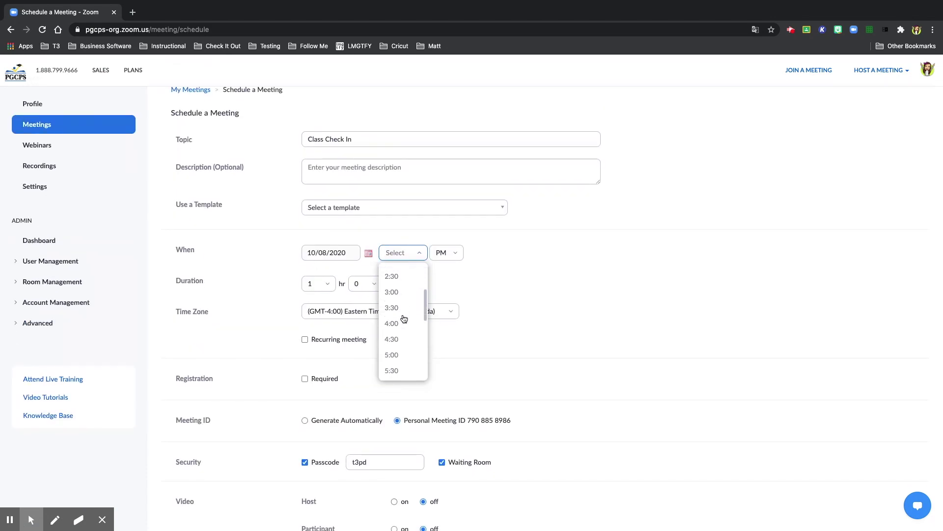
{"action": "scroll", "coordinate": [404, 318], "scroll_direction": "down", "scroll_amount": 3}
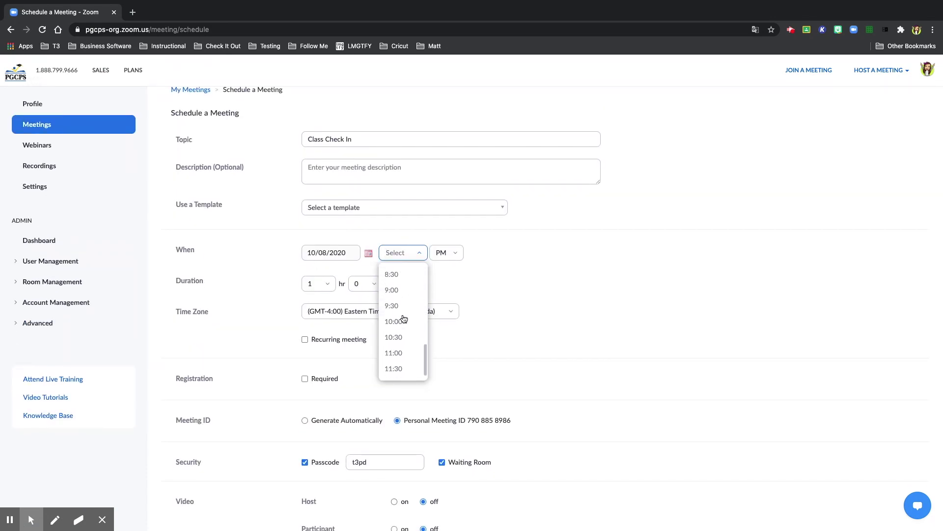
{"action": "left_click", "coordinate": [402, 324]}
{"action": "left_click", "coordinate": [452, 253]}
{"action": "left_click", "coordinate": [451, 272]}
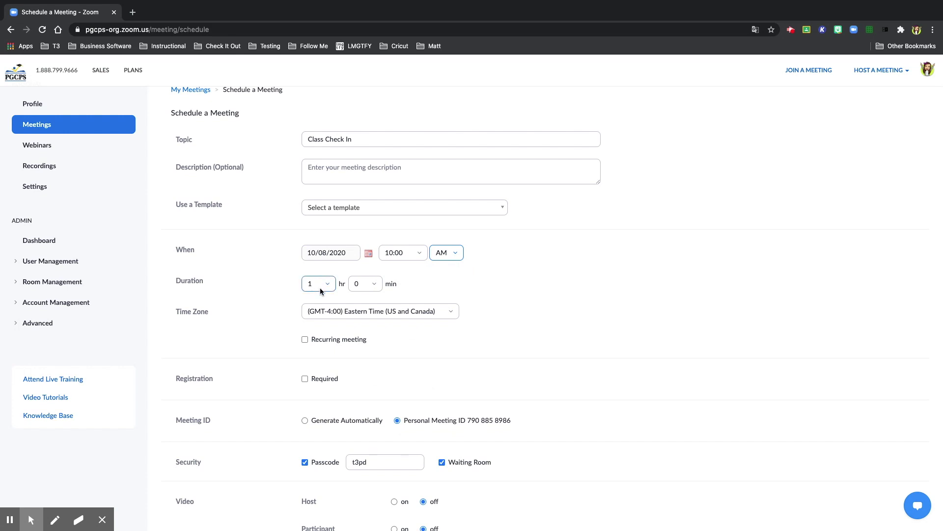
{"action": "left_click", "coordinate": [374, 284]}
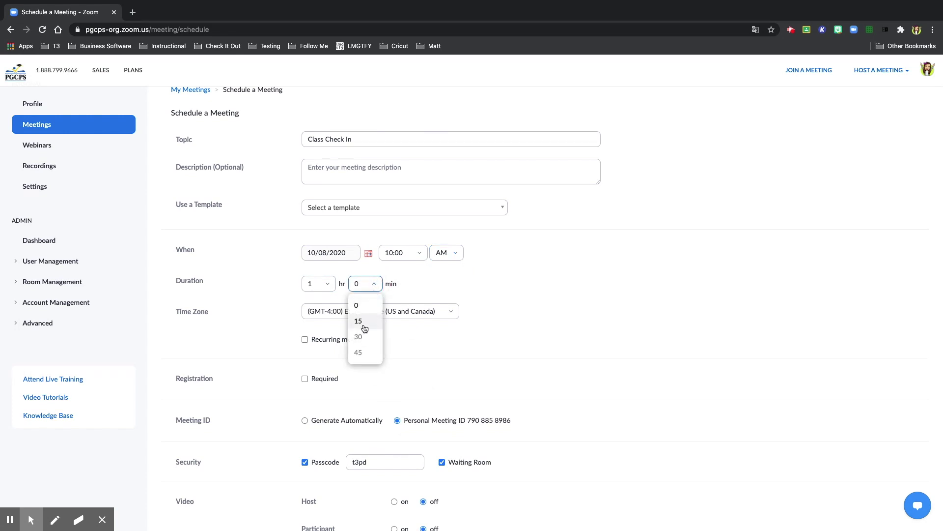
{"action": "left_click", "coordinate": [364, 338]}
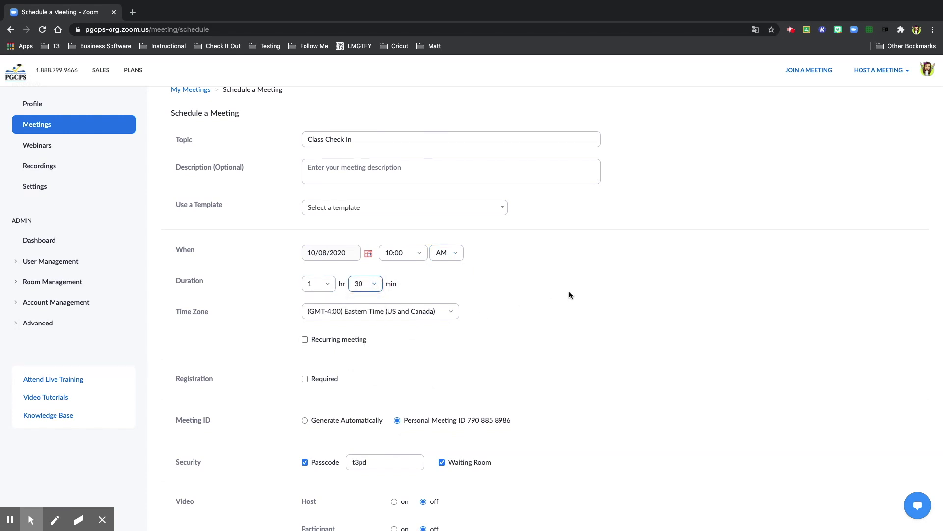
- Make the meeting recur daily until 10/14/2020
{"action": "scroll", "coordinate": [569, 294], "scroll_direction": "down", "scroll_amount": 3}
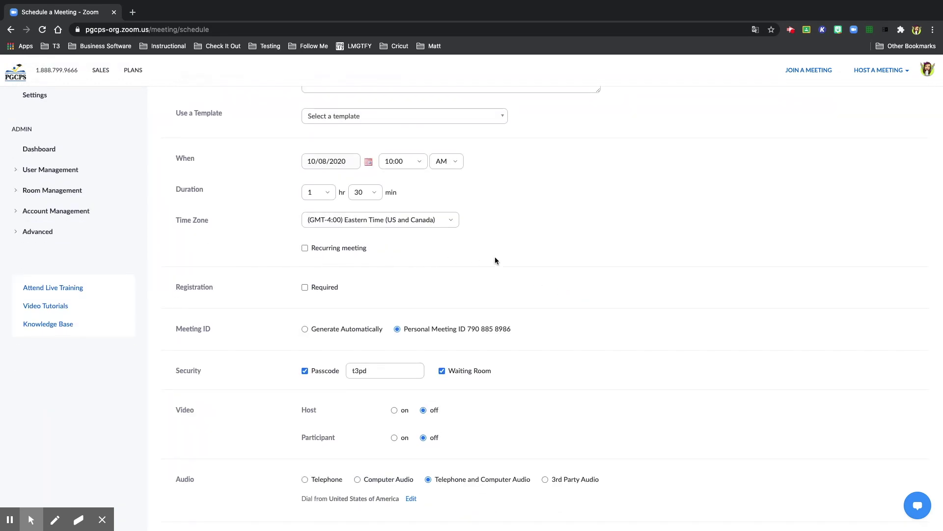
{"action": "scroll", "coordinate": [531, 262], "scroll_direction": "up", "scroll_amount": 1}
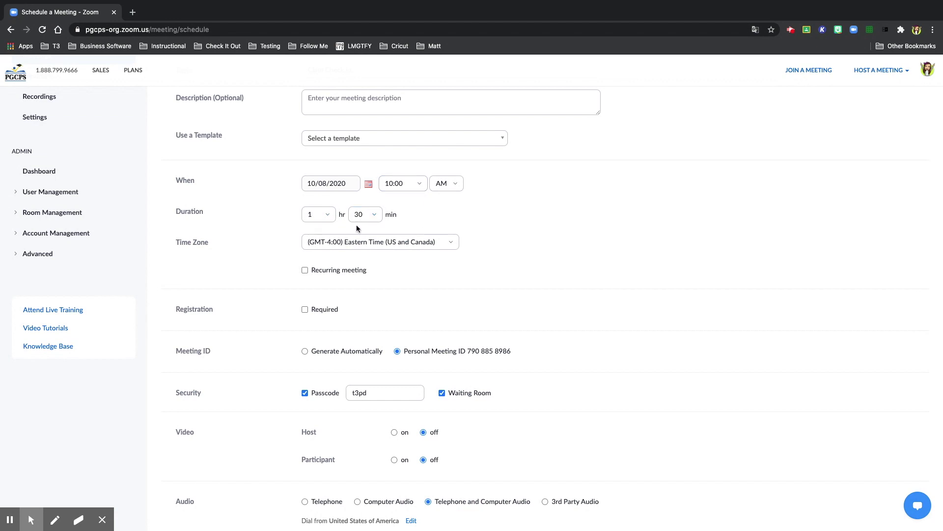
{"action": "left_click", "coordinate": [305, 270]}
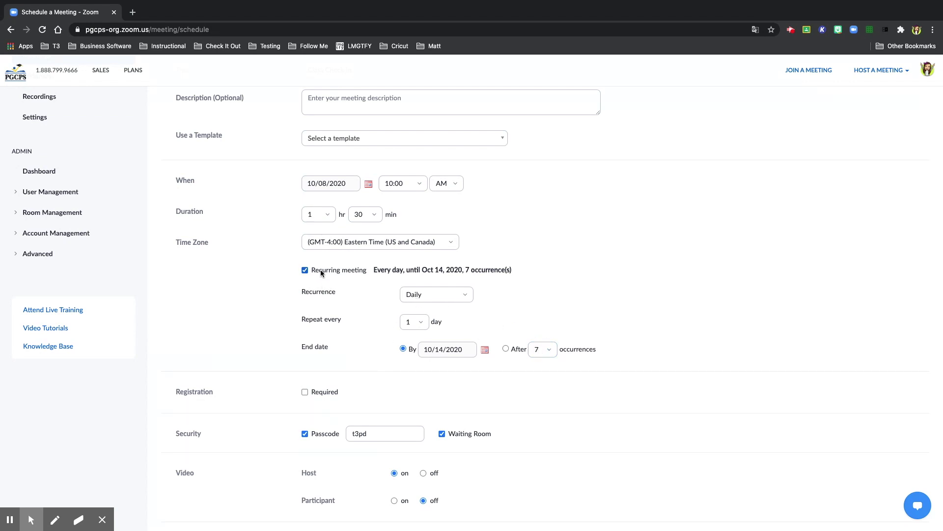
- Replace the existing meeting passcode with a new passcode
{"action": "scroll", "coordinate": [466, 337], "scroll_direction": "down", "scroll_amount": 3}
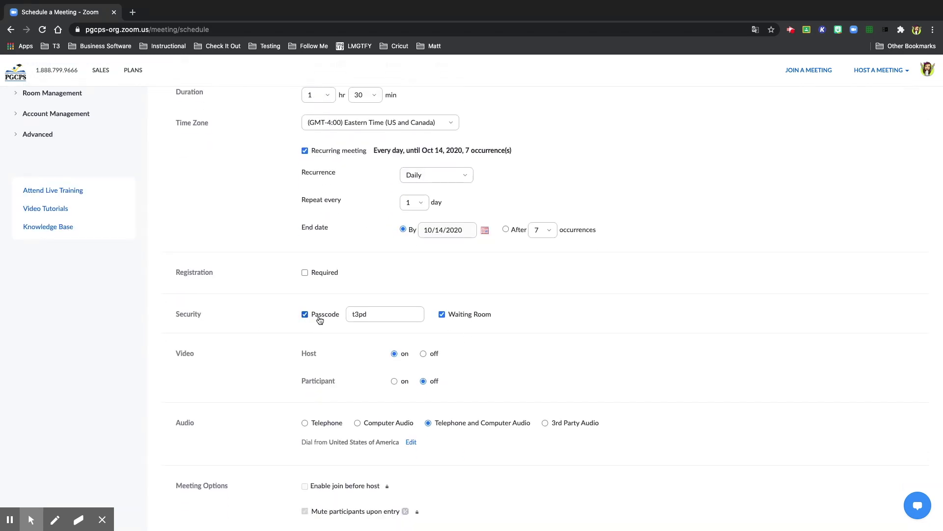
{"action": "left_click", "coordinate": [378, 315]}
{"action": "left_click_drag", "start_coordinate": [378, 315], "coordinate": [348, 314]}
{"action": "type", "text": "meeting123"}
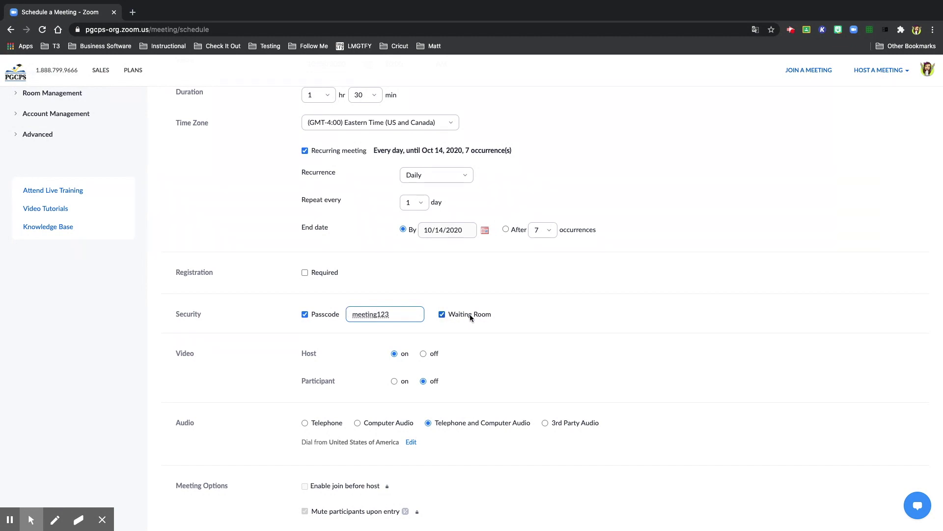
- Set the Host video option to off in the meeting form
{"action": "left_click", "coordinate": [567, 312]}
{"action": "scroll", "coordinate": [567, 312], "scroll_direction": "down", "scroll_amount": 2}
{"action": "scroll", "coordinate": [568, 316], "scroll_direction": "down", "scroll_amount": 1}
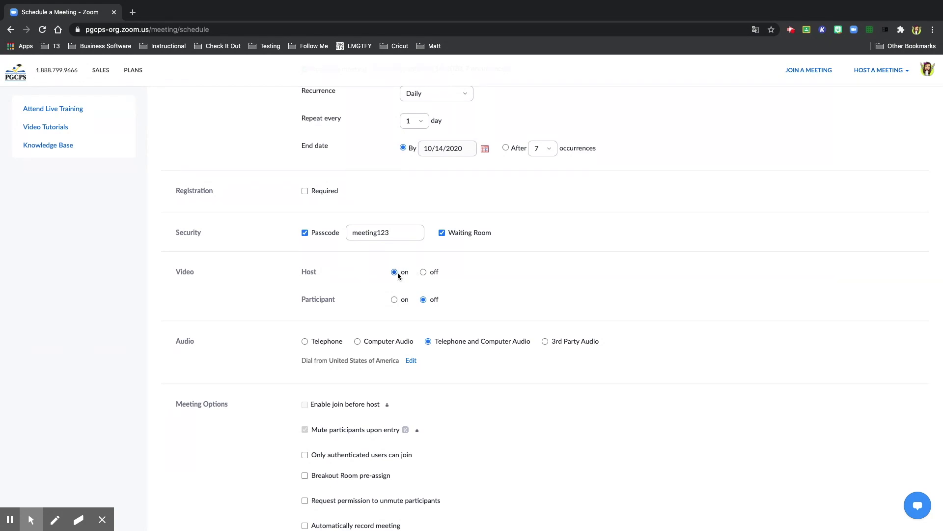
{"action": "left_click", "coordinate": [423, 272]}
{"action": "scroll", "coordinate": [585, 289], "scroll_direction": "down", "scroll_amount": 3}
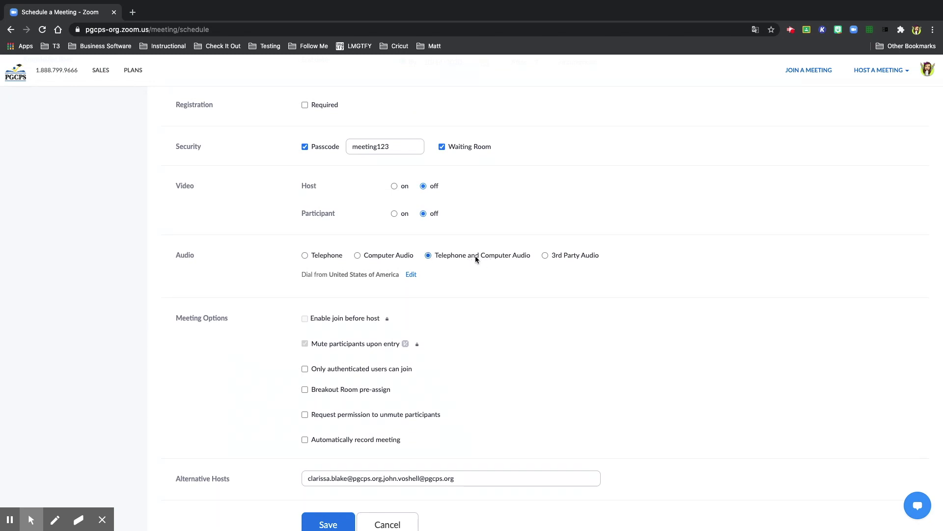
{"action": "scroll", "coordinate": [497, 292], "scroll_direction": "down", "scroll_amount": 2}
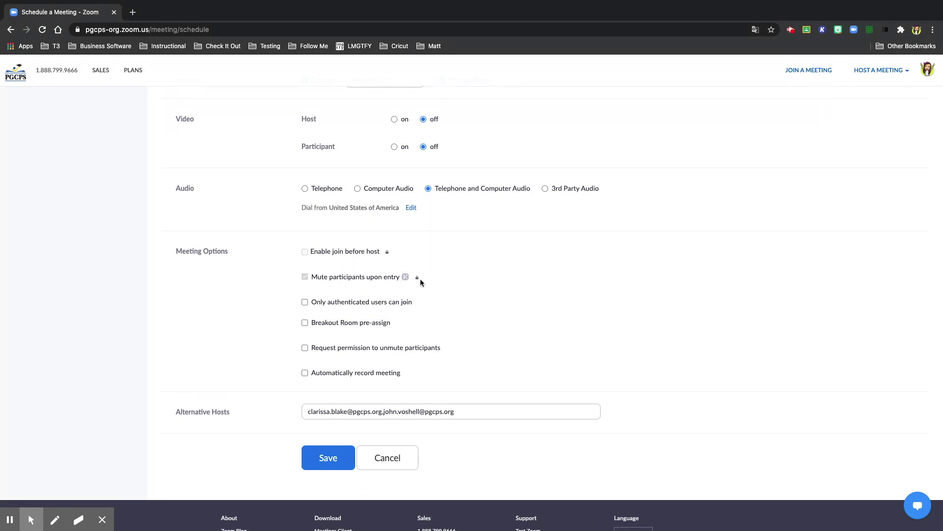
{"action": "scroll", "coordinate": [340, 290], "scroll_direction": "down", "scroll_amount": 1}
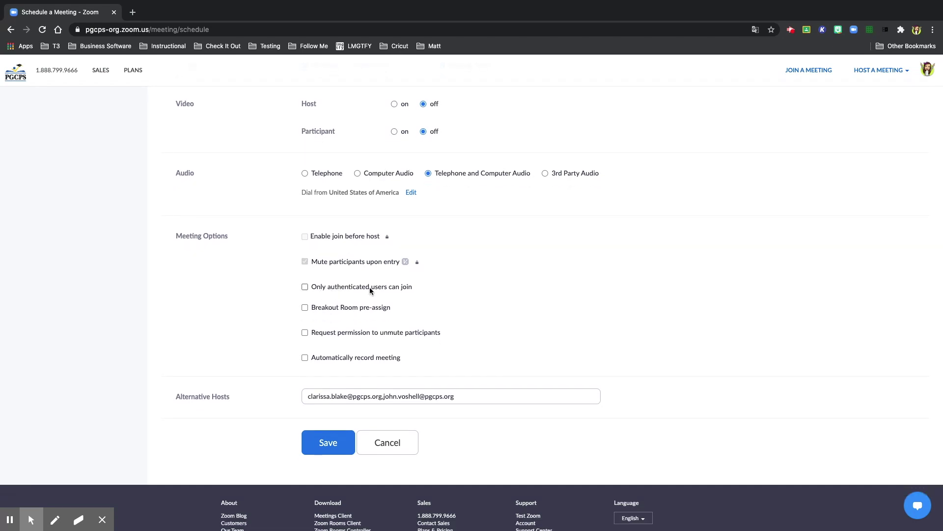
- Restrict joining to authenticated users, with PGCPS-SSO as the authentication method
{"action": "left_click", "coordinate": [305, 287]}
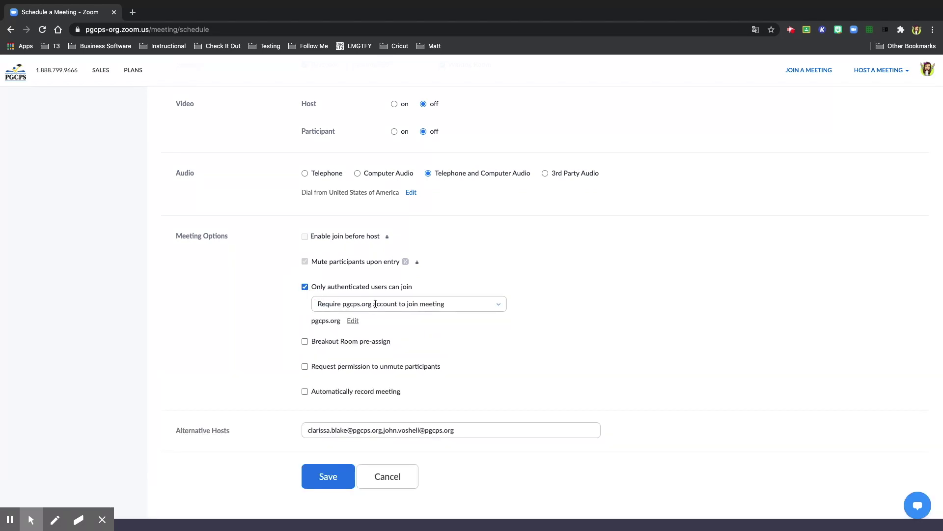
{"action": "left_click", "coordinate": [484, 306]}
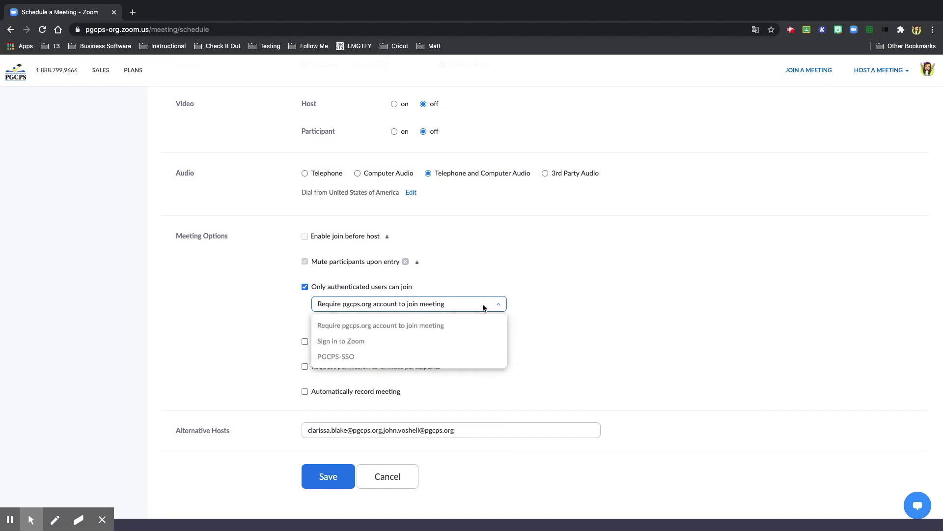
{"action": "left_click", "coordinate": [360, 359]}
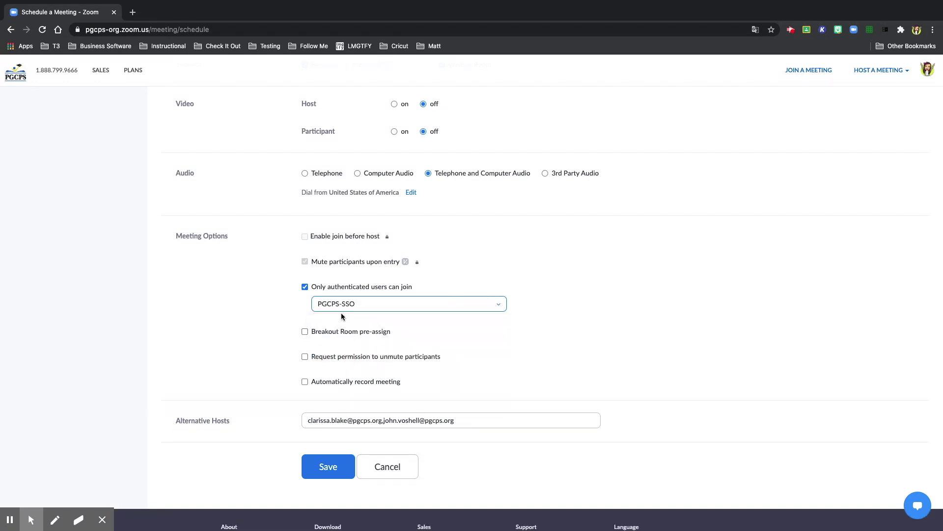
{"action": "left_click", "coordinate": [373, 303]}
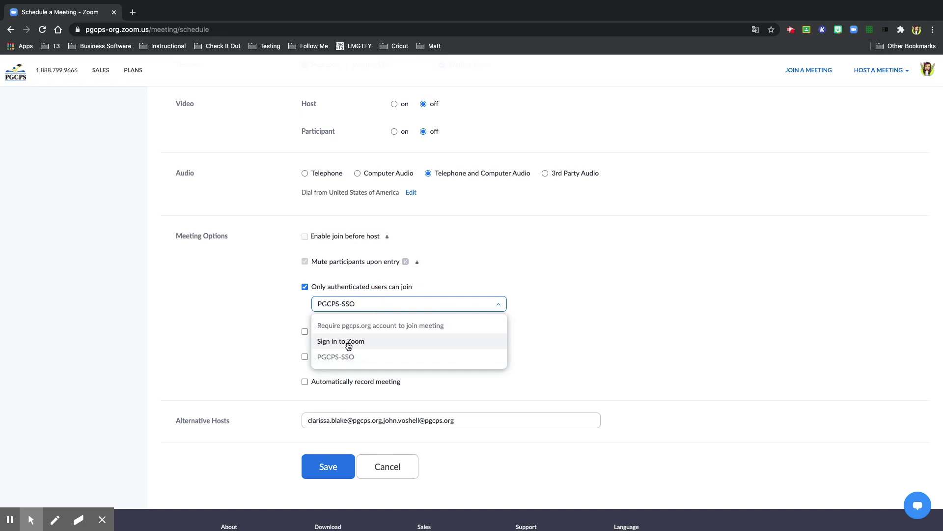
{"action": "left_click", "coordinate": [382, 362]}
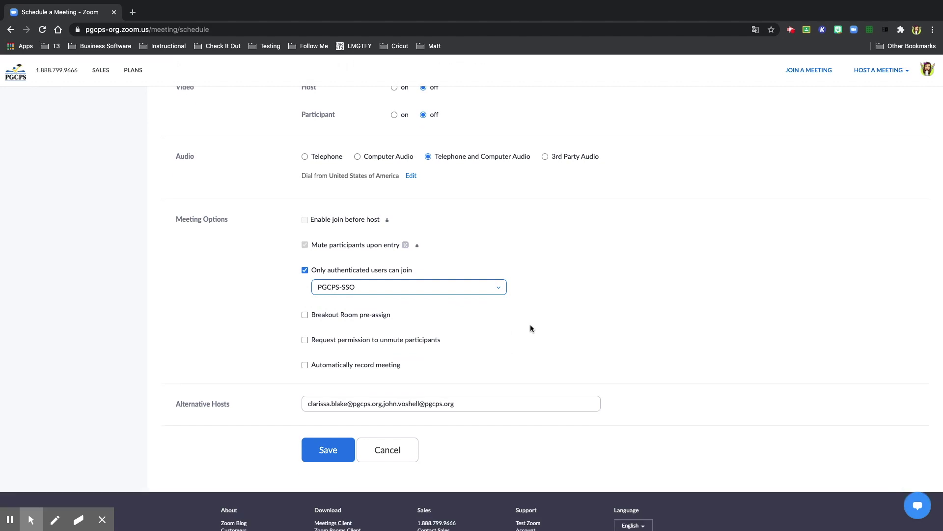
{"action": "scroll", "coordinate": [530, 327], "scroll_direction": "down", "scroll_amount": 2}
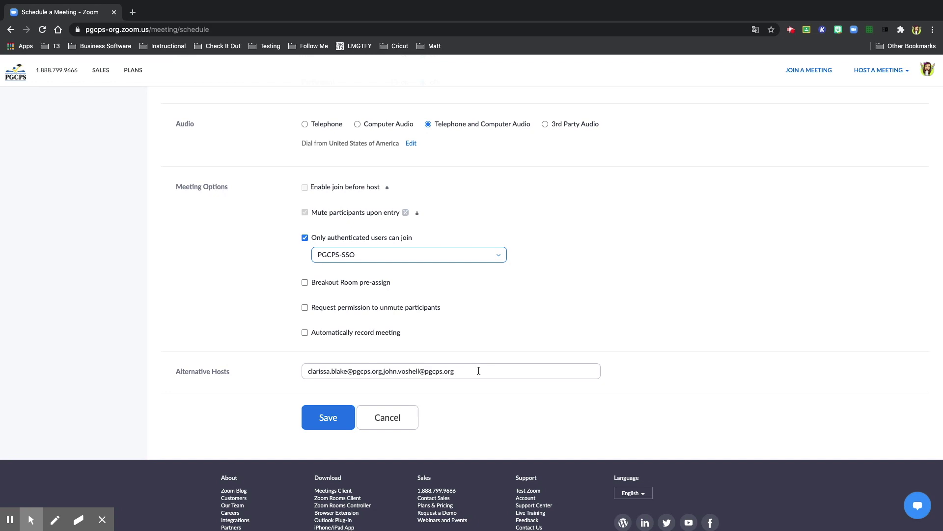
- Save the Class Check In meeting and review its meeting ID and invite link
{"action": "left_click", "coordinate": [331, 421]}
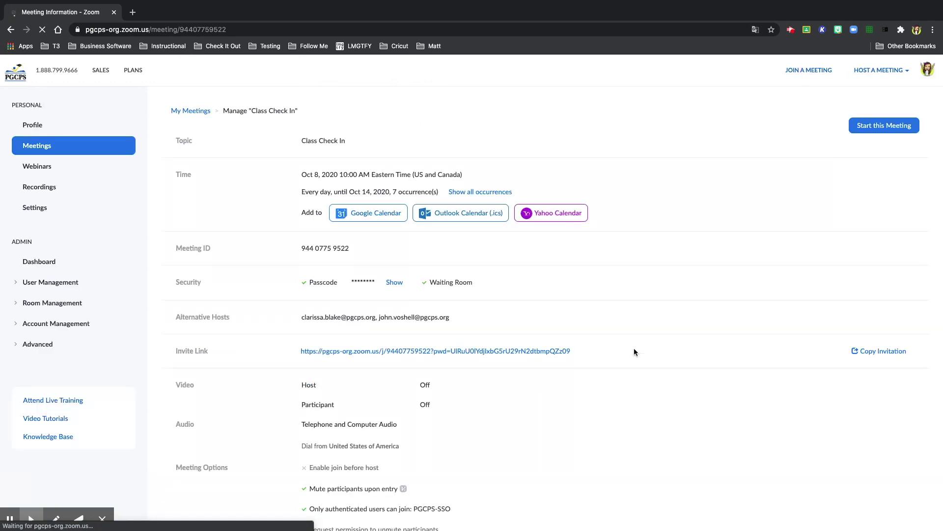
{"action": "scroll", "coordinate": [634, 352], "scroll_direction": "down", "scroll_amount": 3}
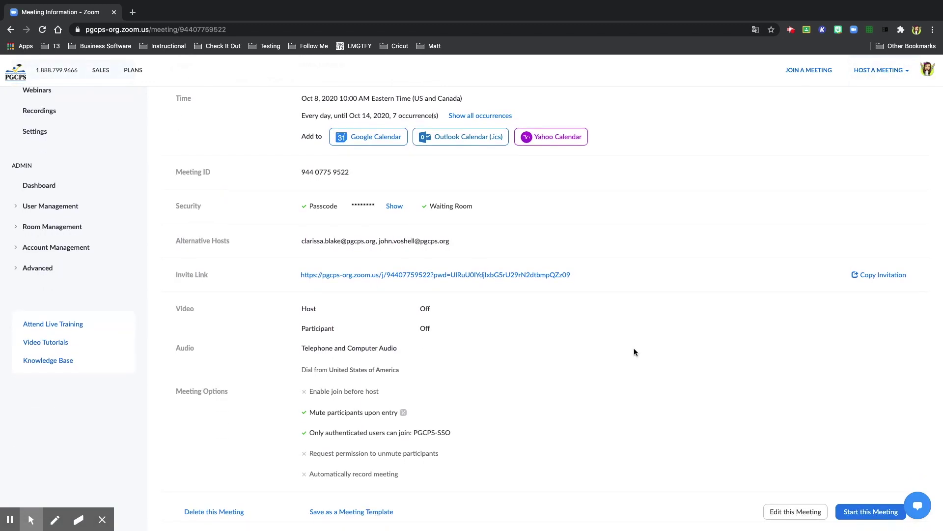
{"action": "scroll", "coordinate": [634, 351], "scroll_direction": "up", "scroll_amount": 2}
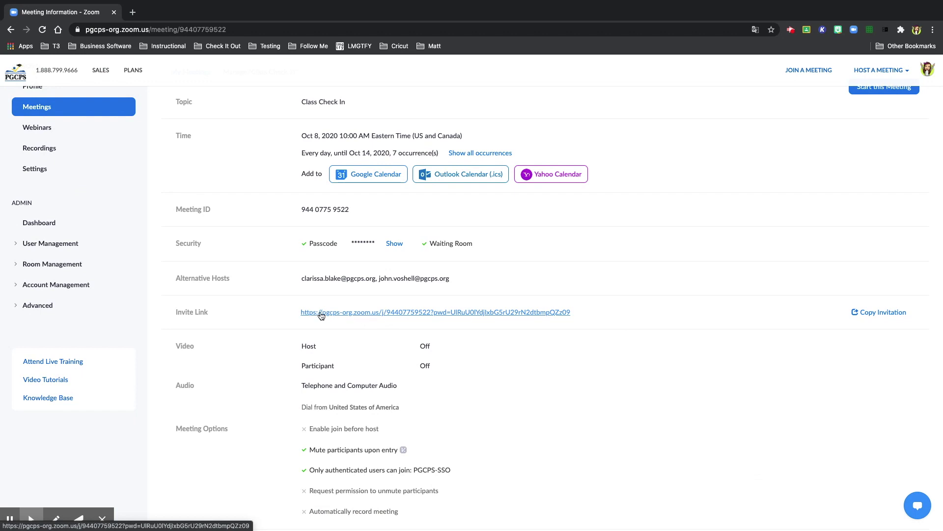
- Show the meeting invitation and select its Join Zoom Meeting link and meeting ID lines
{"action": "left_click", "coordinate": [881, 314]}
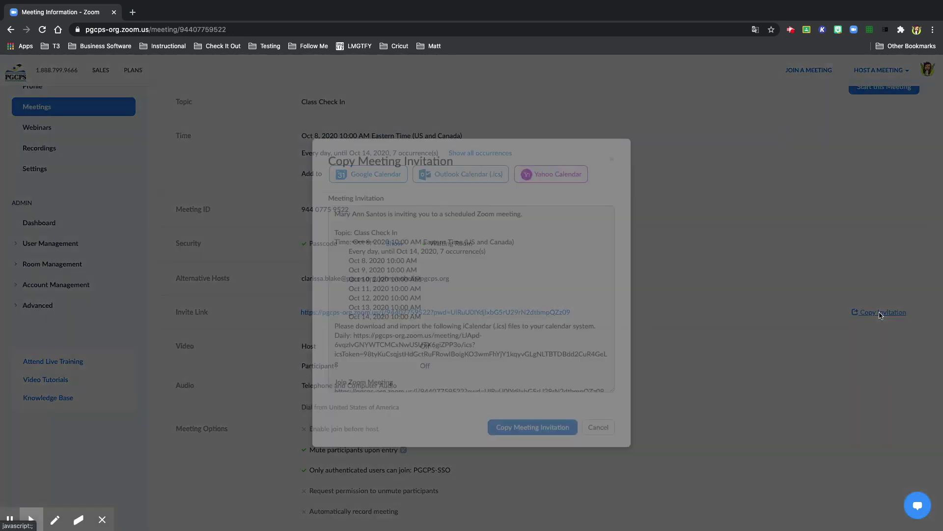
{"action": "scroll", "coordinate": [541, 301], "scroll_direction": "down", "scroll_amount": 3}
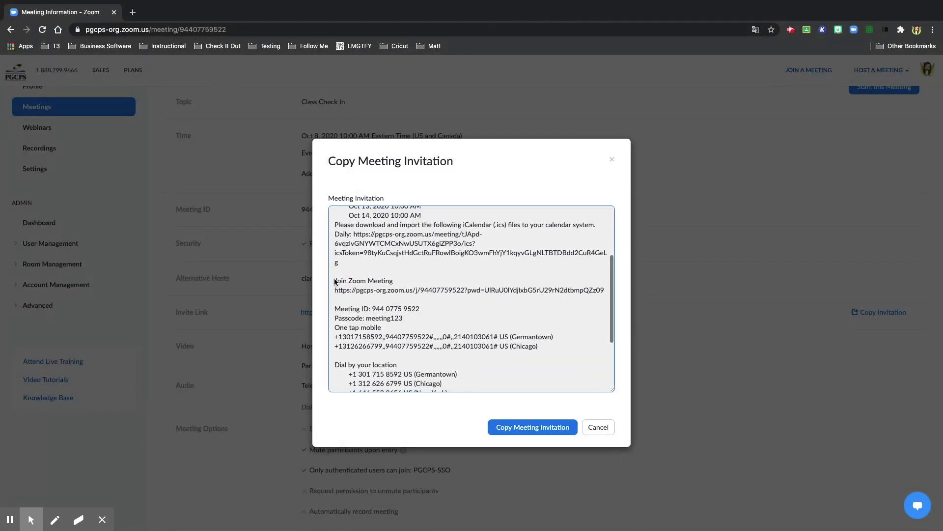
{"action": "left_click_drag", "start_coordinate": [334, 281], "coordinate": [425, 319]}
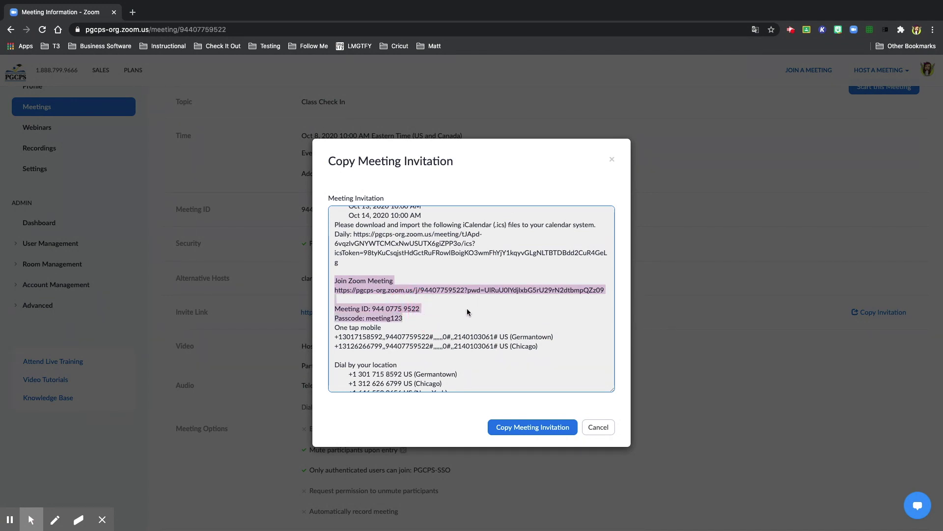